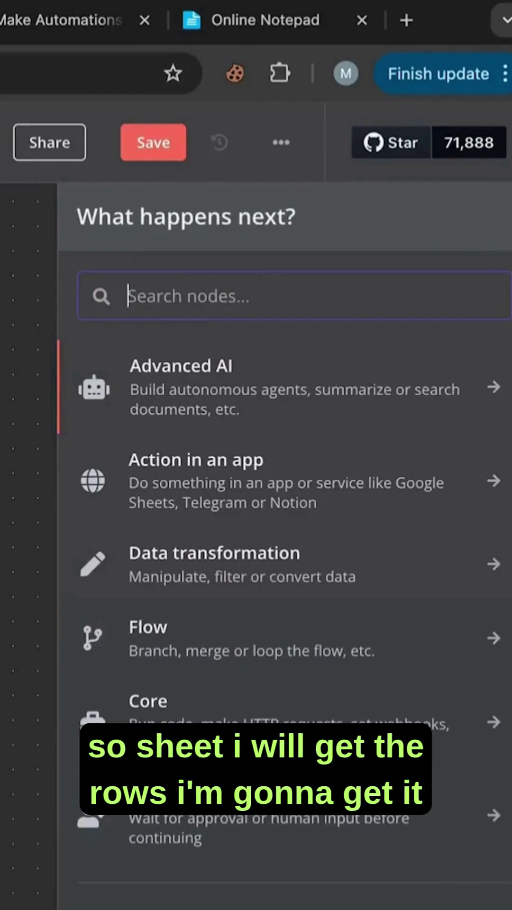
pyautogui.write('sheet')
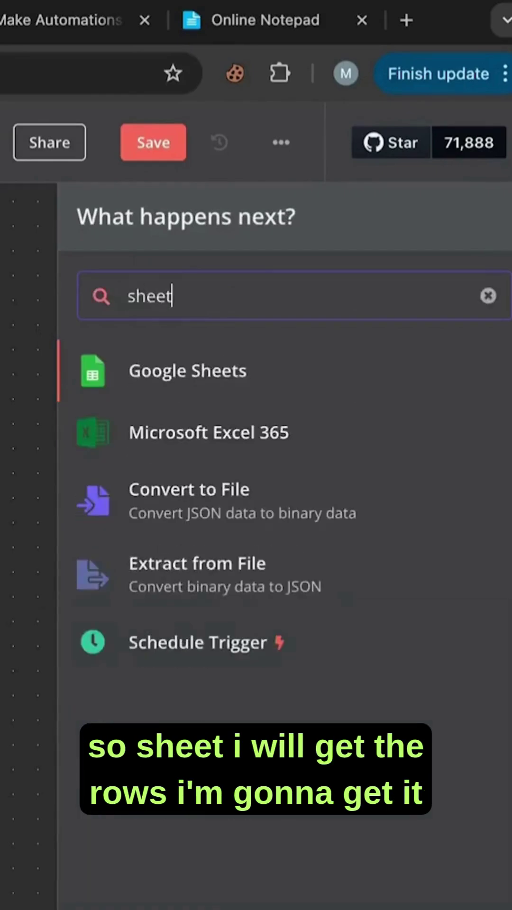
# Step: Add a Google Sheets Get Row(s) node on Sheet1 of the pasted document and test it, returning 7 items
pyautogui.click(187, 371)
pyautogui.click(168, 656)
pyautogui.click(183, 553)
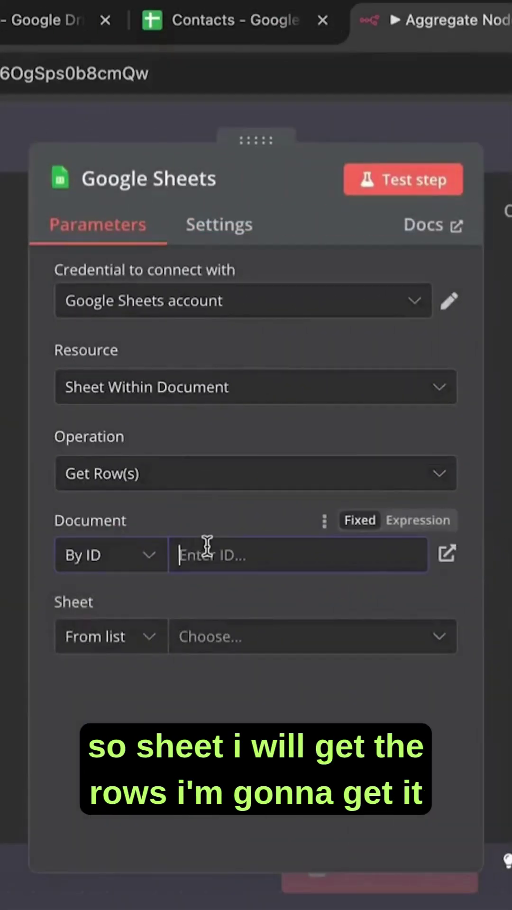
pyautogui.hotkey('ctrl', 'v')
pyautogui.click(214, 636)
pyautogui.click(214, 697)
pyautogui.click(403, 179)
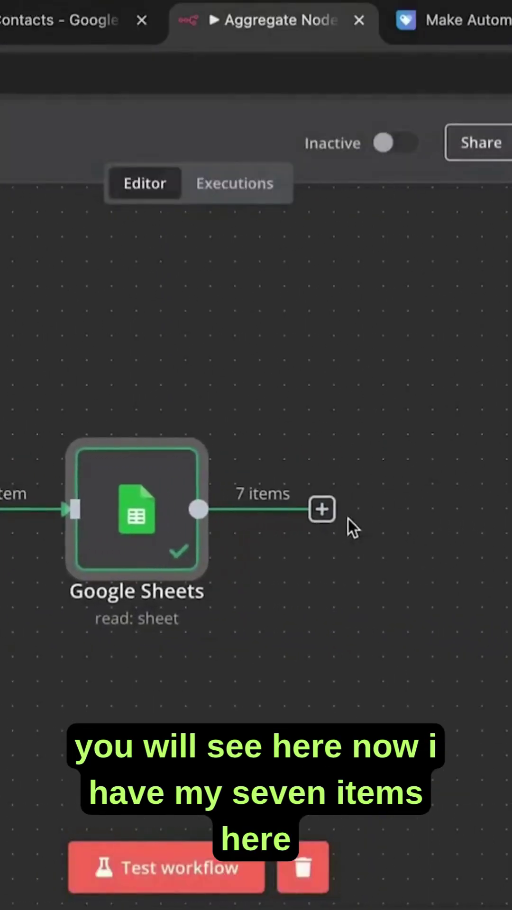
# Step: Add an Aggregate node on Individual Fields with Name as the input field, and test it to list seven names
pyautogui.click(323, 506)
pyautogui.write('aggr')
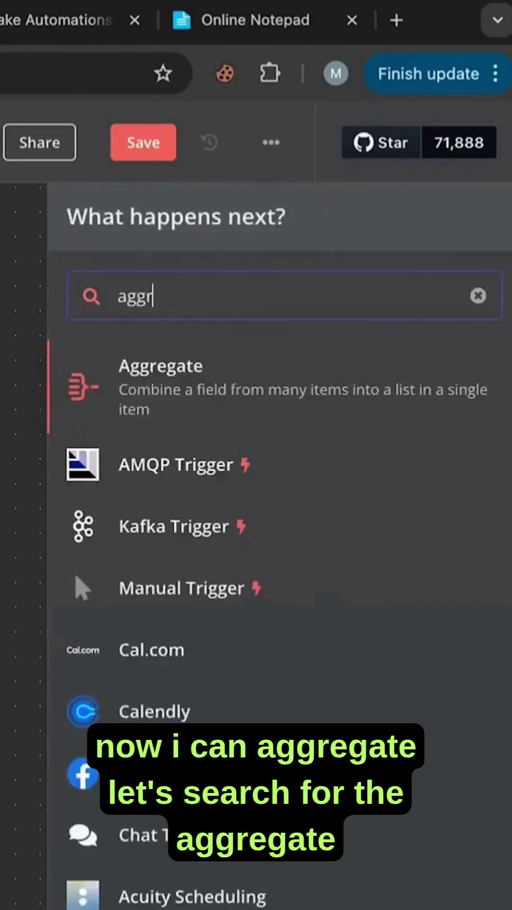
pyautogui.write('e')
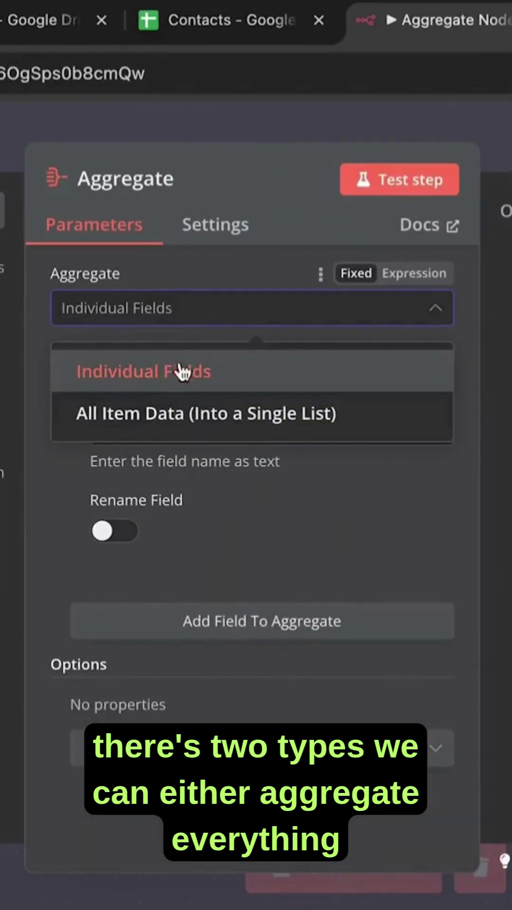
pyautogui.click(197, 413)
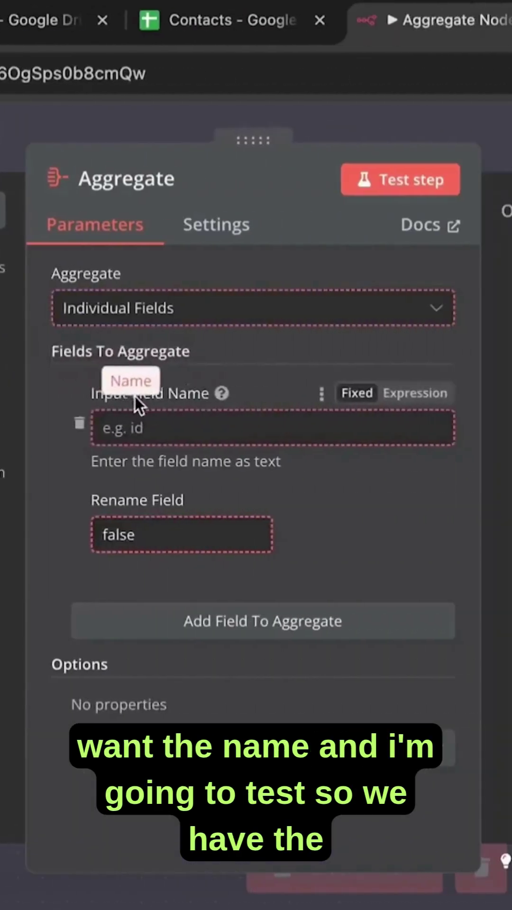
pyautogui.moveTo(128, 340); pyautogui.dragTo(136, 419)
pyautogui.click(420, 179)
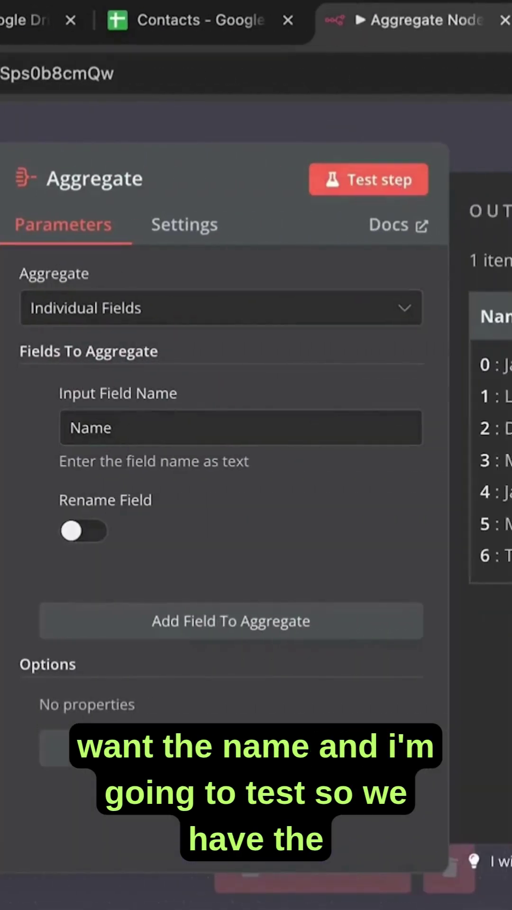
pyautogui.moveTo(116, 567); pyautogui.dragTo(25, 343)
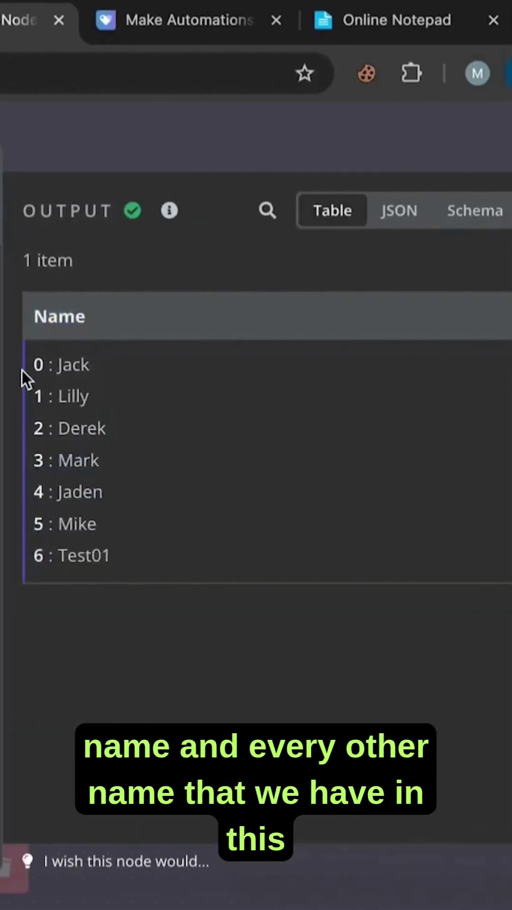
pyautogui.click(119, 437)
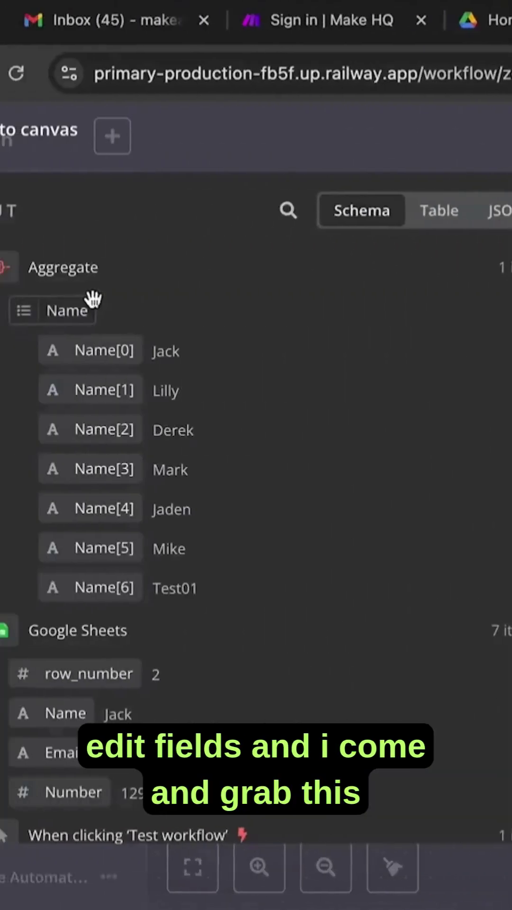
# Step: Map the aggregated Name list into an Edit Fields field and remove its index to use the whole array
pyautogui.moveTo(92, 301)
pyautogui.mouseDown()
pyautogui.moveTo(496, 388)
pyautogui.moveTo(116, 498)
pyautogui.mouseUp()
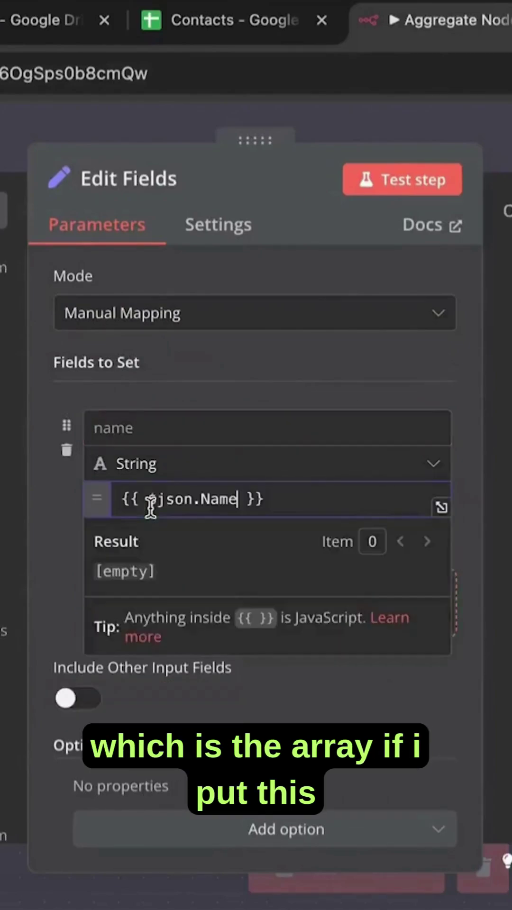
pyautogui.write('[')
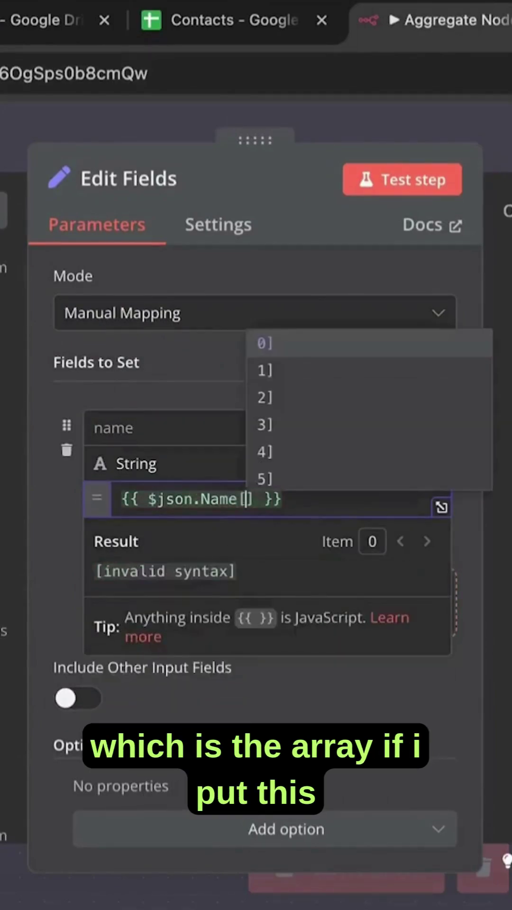
pyautogui.write('0')
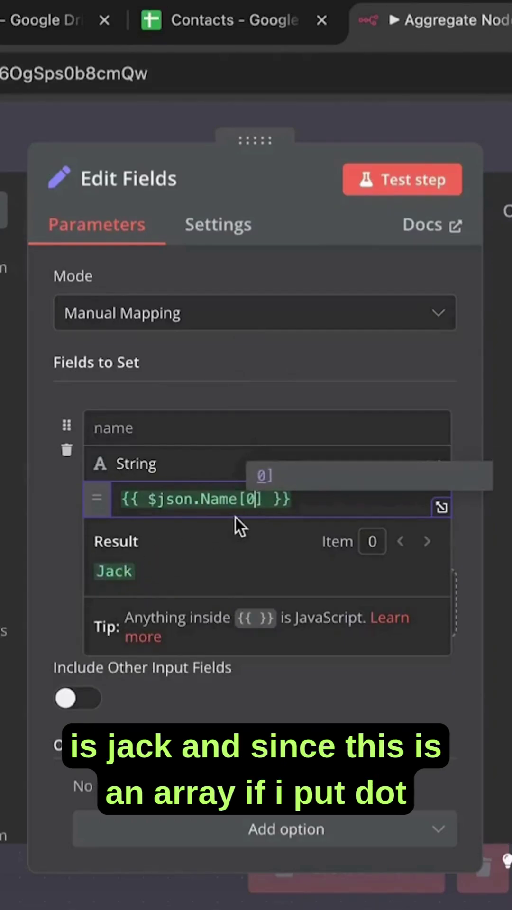
pyautogui.press('BackSpace')
pyautogui.press('BackSpace')
pyautogui.press('BackSpace')
pyautogui.write('.')
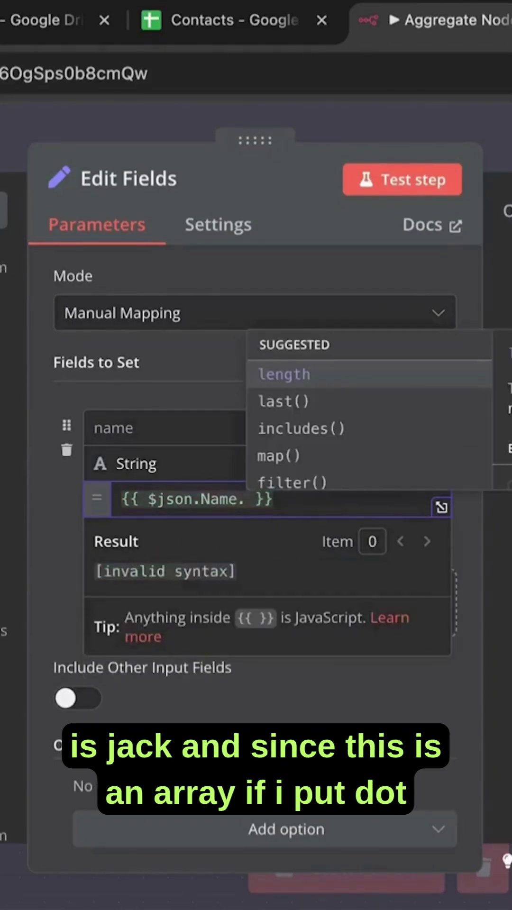
pyautogui.scroll(-2, 313, 427)
pyautogui.scroll(-2, 313, 465)
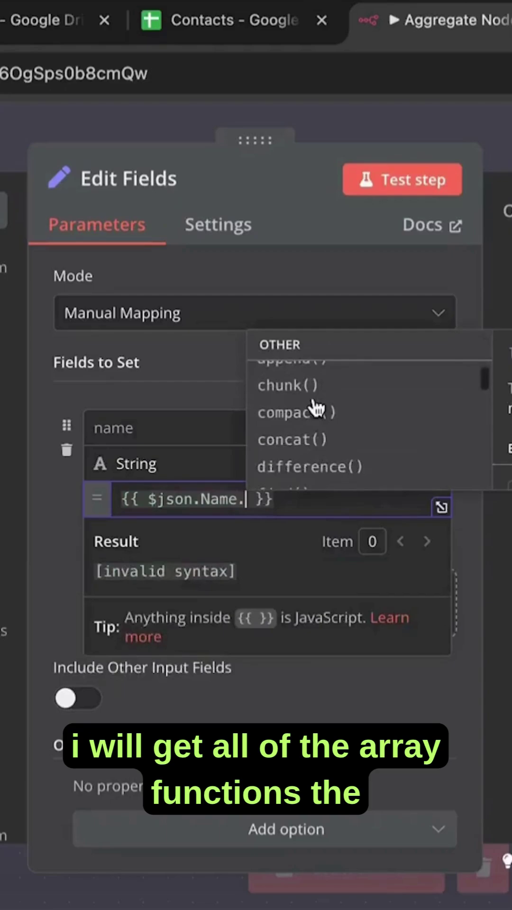
pyautogui.scroll(1, 316, 409)
pyautogui.scroll(2, 350, 379)
pyautogui.scroll(-1, 349, 379)
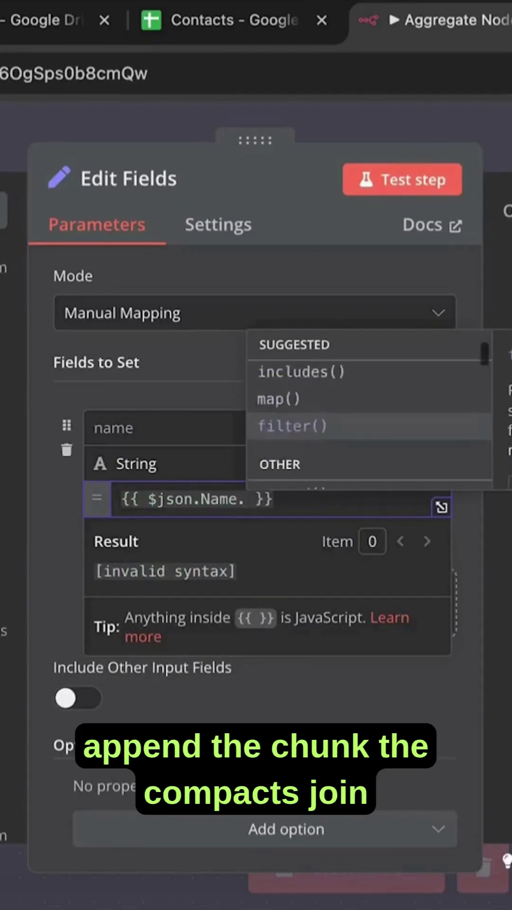
pyautogui.scroll(-2, 350, 379)
pyautogui.scroll(-1, 350, 379)
pyautogui.scroll(-3, 313, 427)
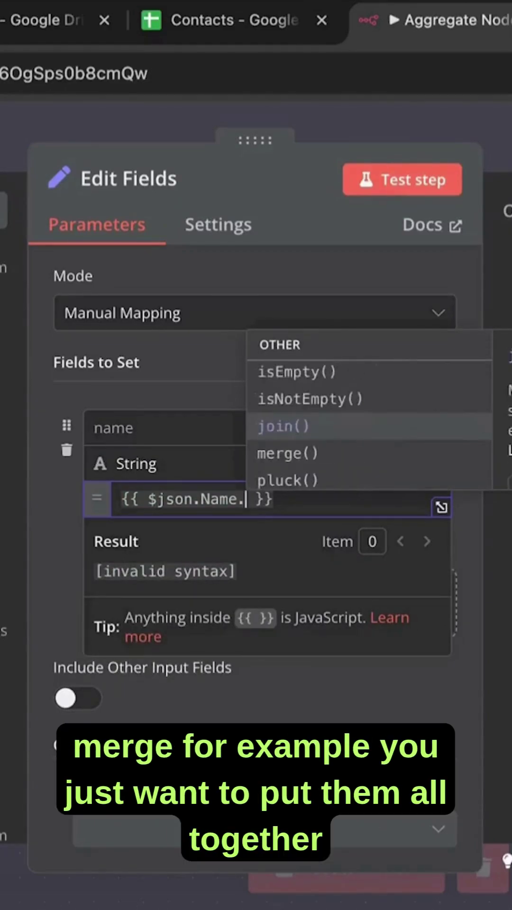
pyautogui.scroll(-1, 313, 427)
pyautogui.scroll(-1, 313, 427)
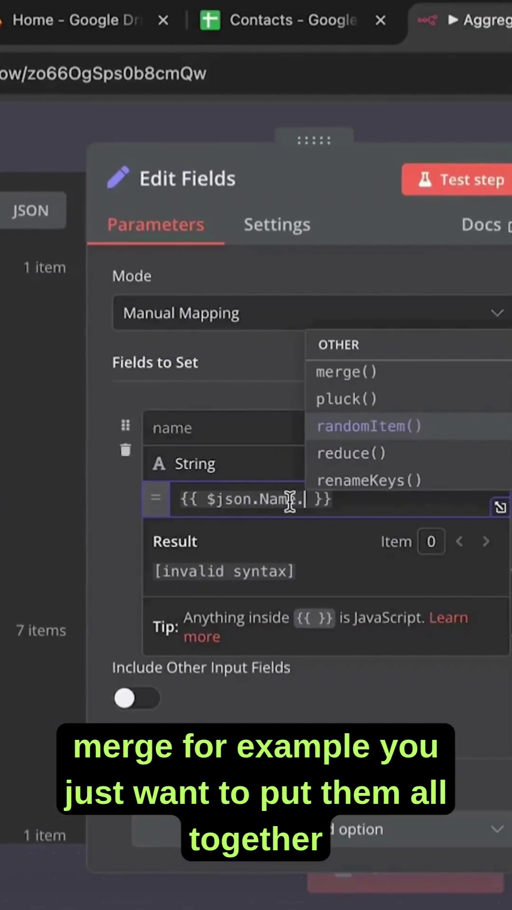
pyautogui.write('j')
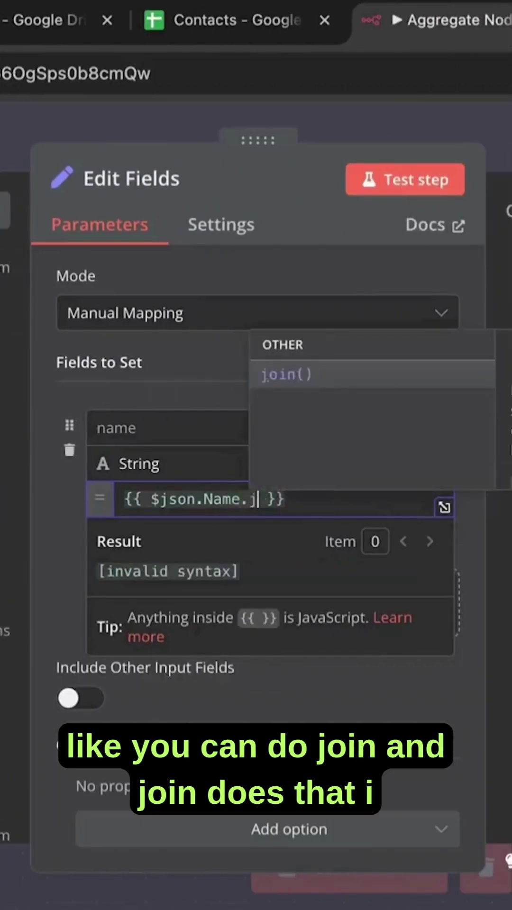
pyautogui.write('oin()')
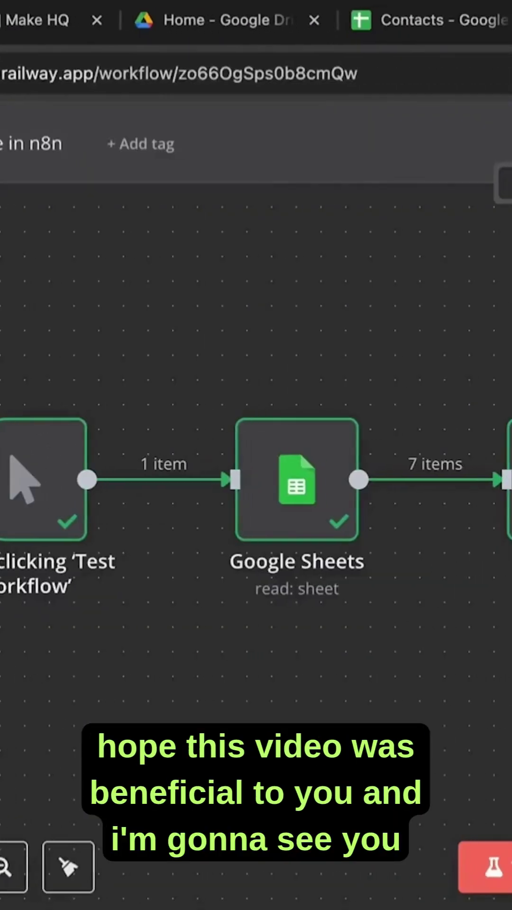